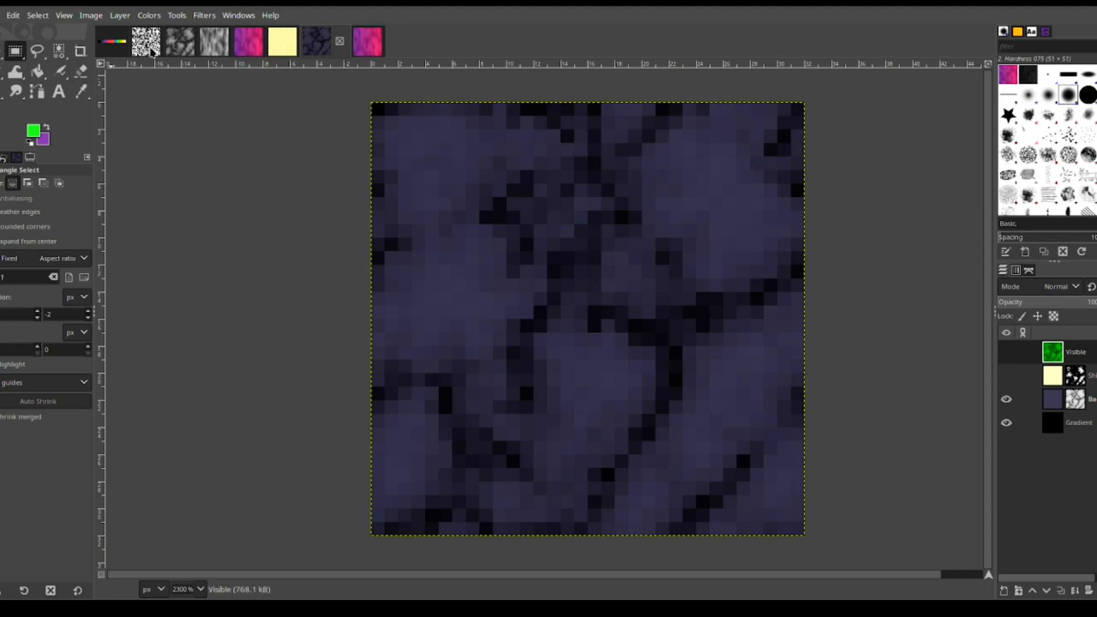
# Examine the three grayscale noise textures, the palette strip with its purple and pink swatches, and the larger purple-pink gradient texture
pyautogui.click(144, 56)
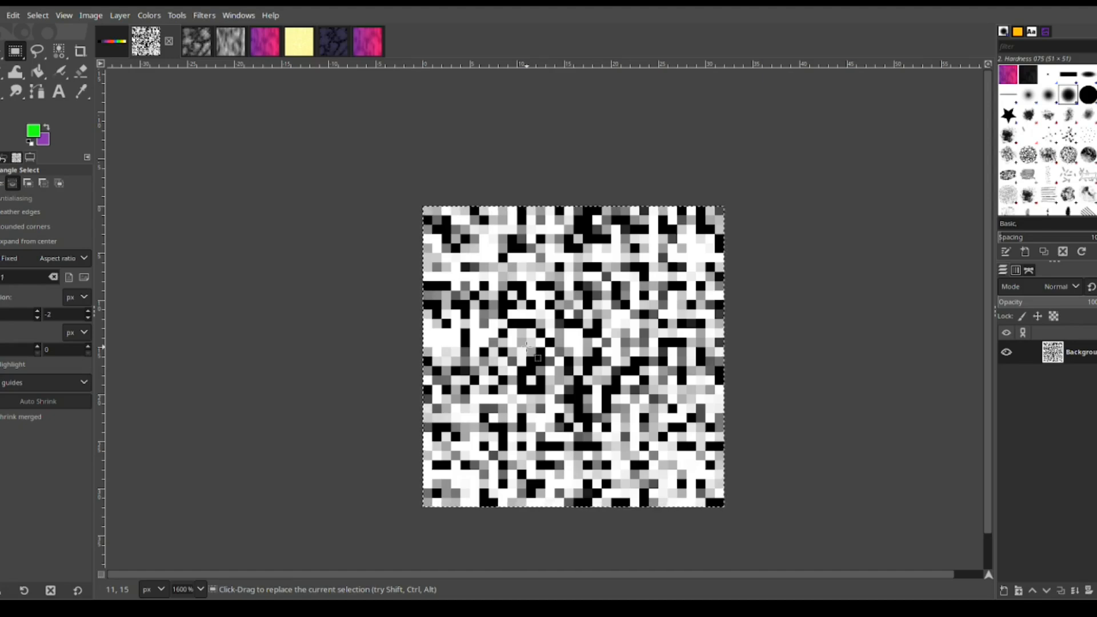
pyautogui.click(196, 42)
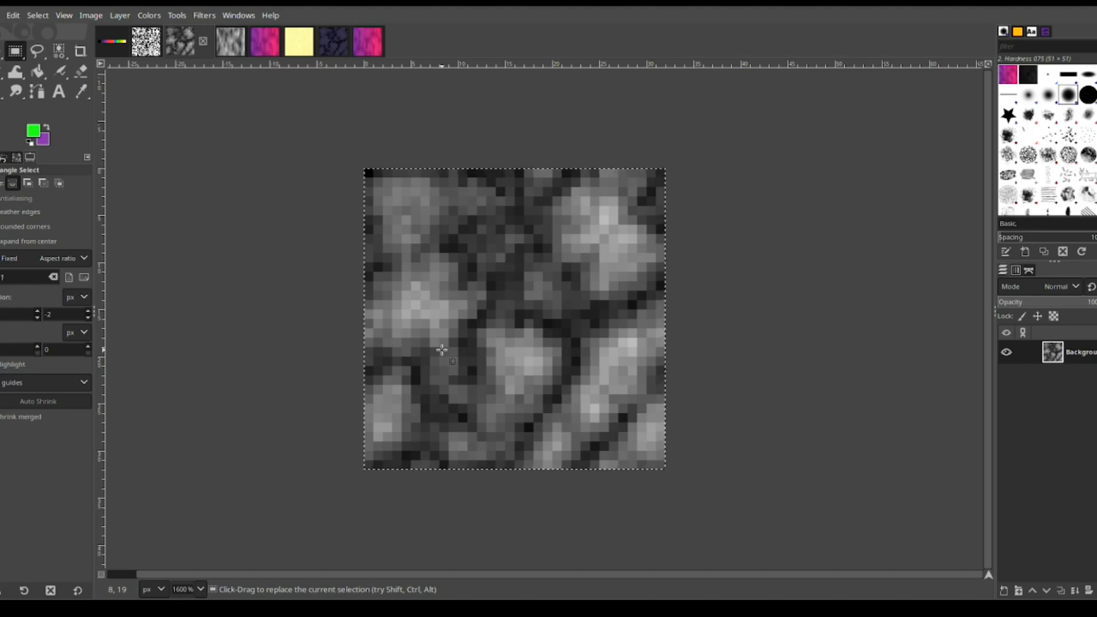
pyautogui.click(236, 51)
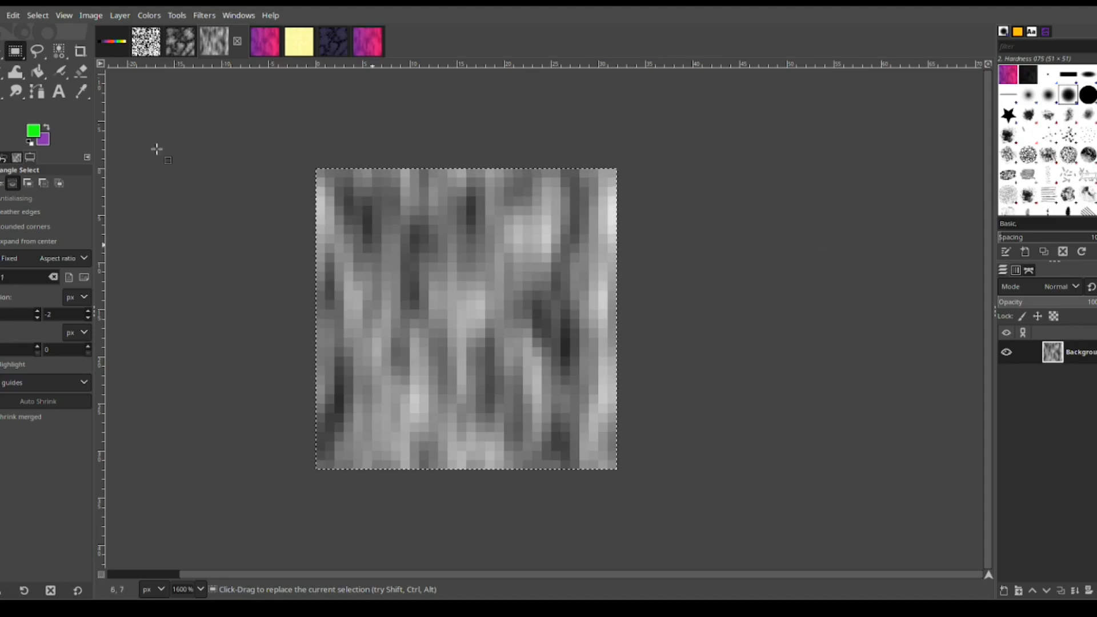
pyautogui.click(118, 45)
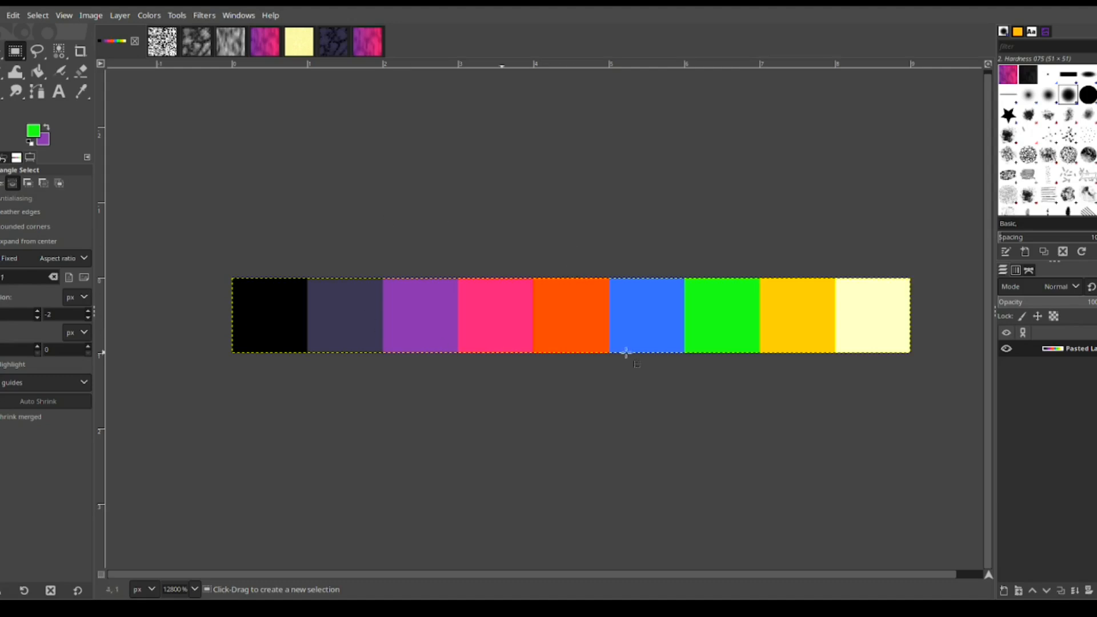
pyautogui.moveTo(382, 278); pyautogui.dragTo(534, 352)
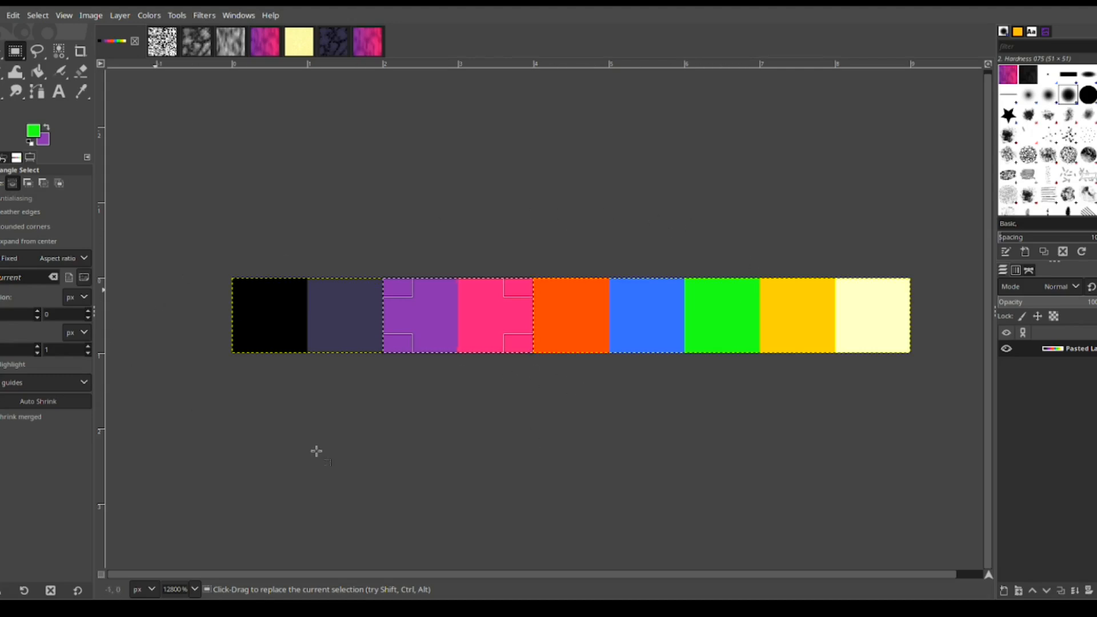
pyautogui.click(872, 438)
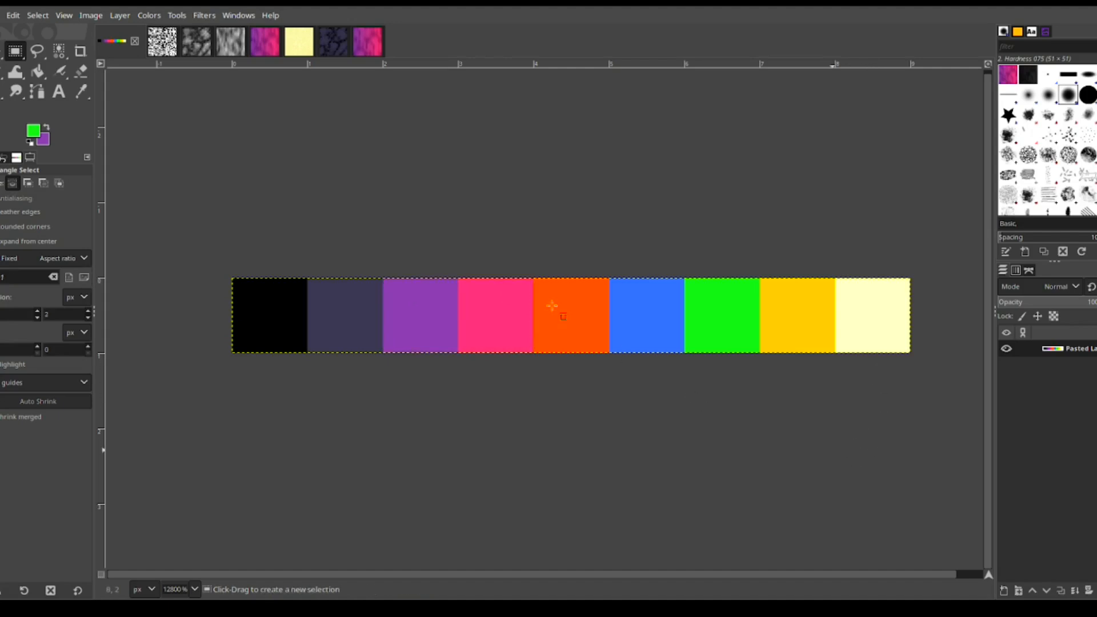
pyautogui.click(265, 41)
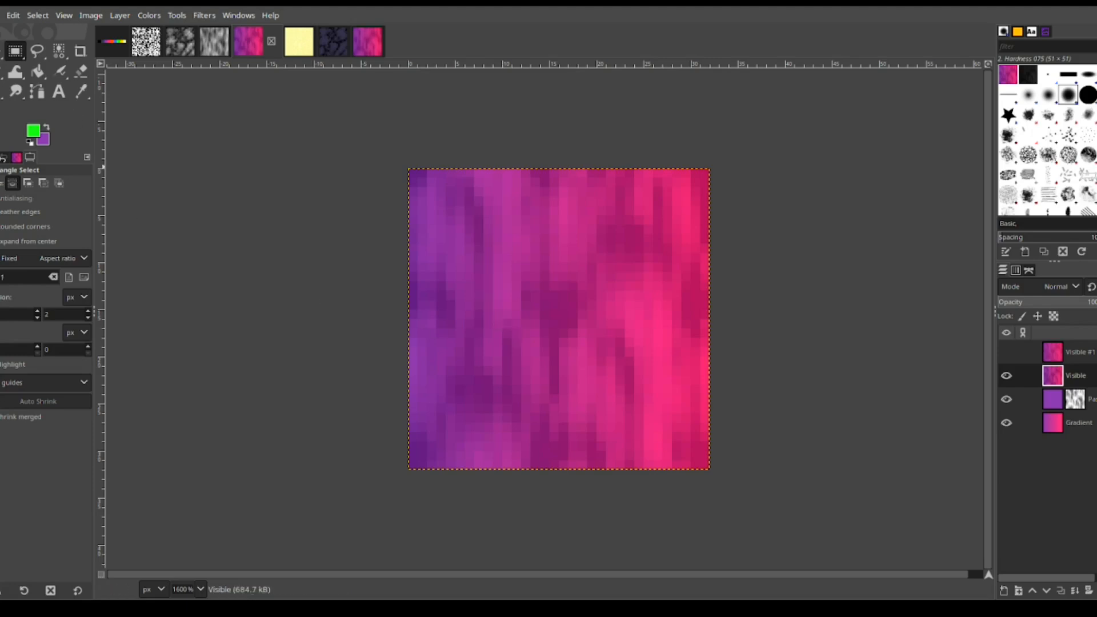
# Make the fine-grained random noise texture tile seamlessly and copy it to the clipboard
pyautogui.click(151, 48)
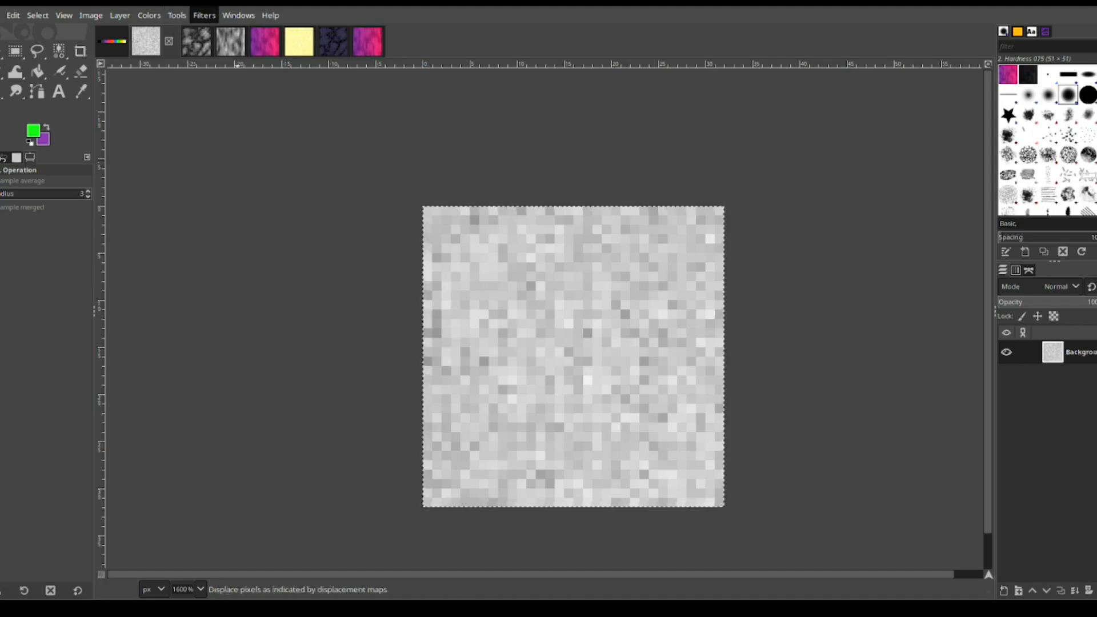
pyautogui.click(406, 391)
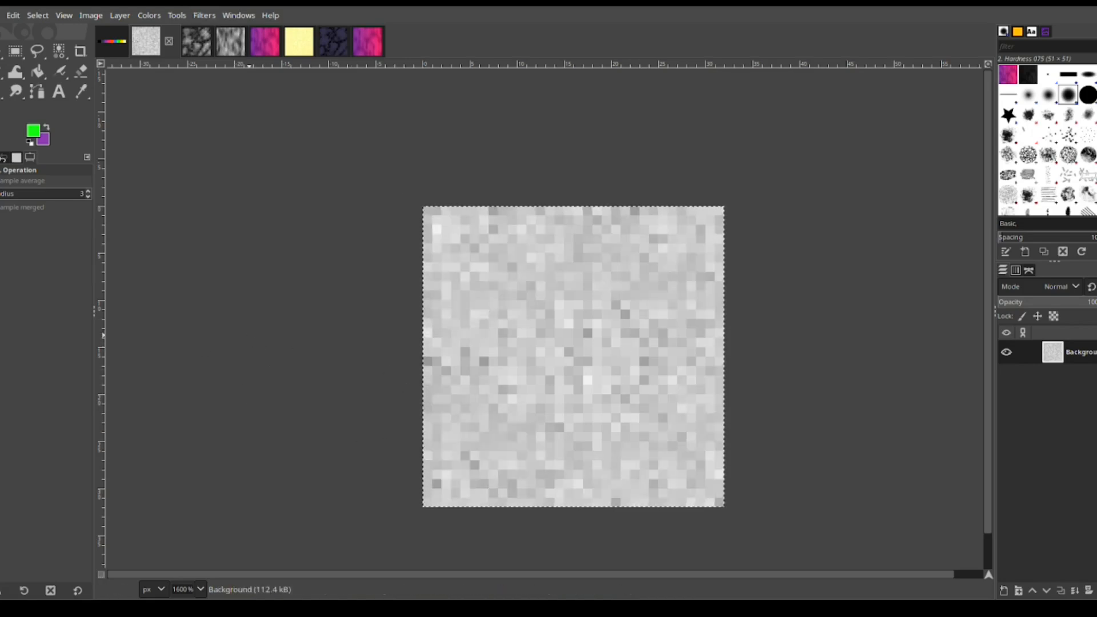
pyautogui.hotkey('ctrl', 'f')
pyautogui.hotkey('ctrl', 'c')
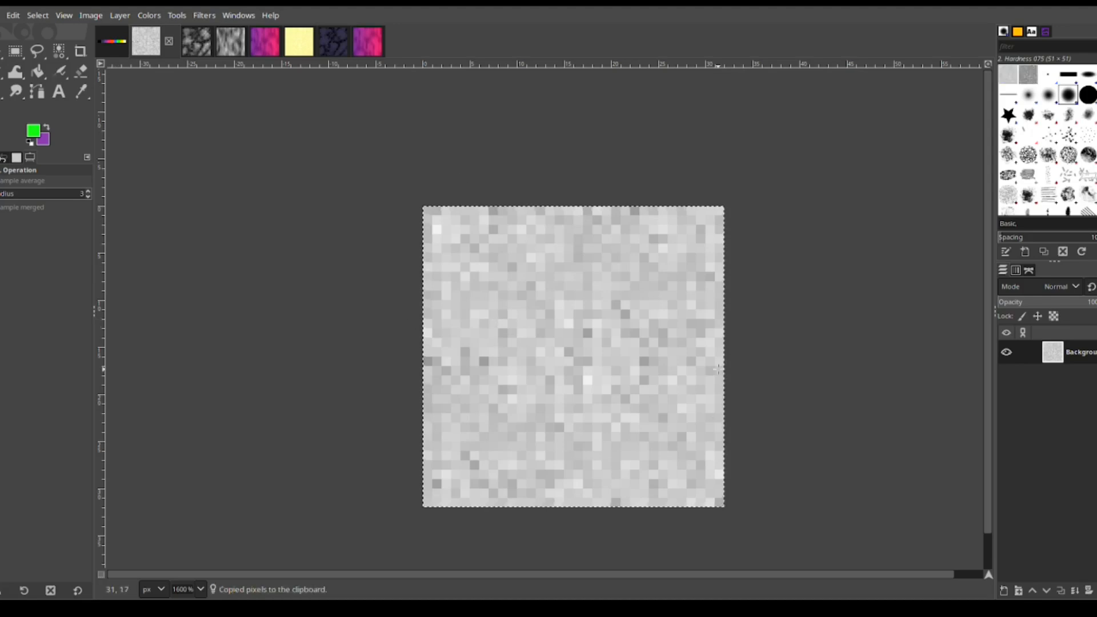
# Paste the copied noise into the golden layer's mask in the yellow texture, anchor it, and raise that layer's opacity above 80
pyautogui.click(299, 50)
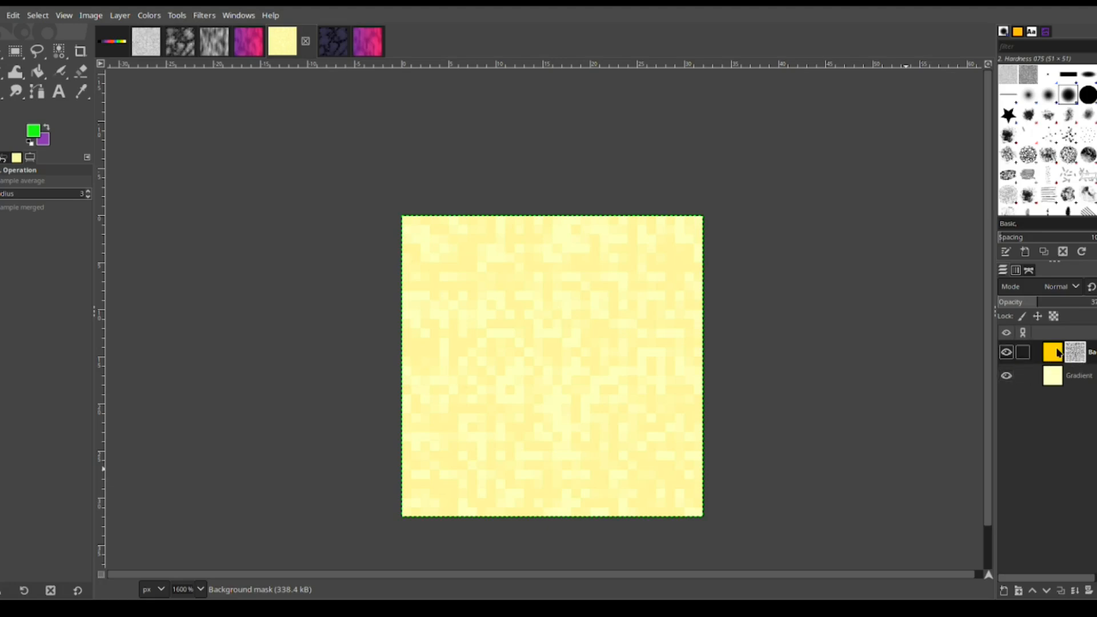
pyautogui.click(111, 51)
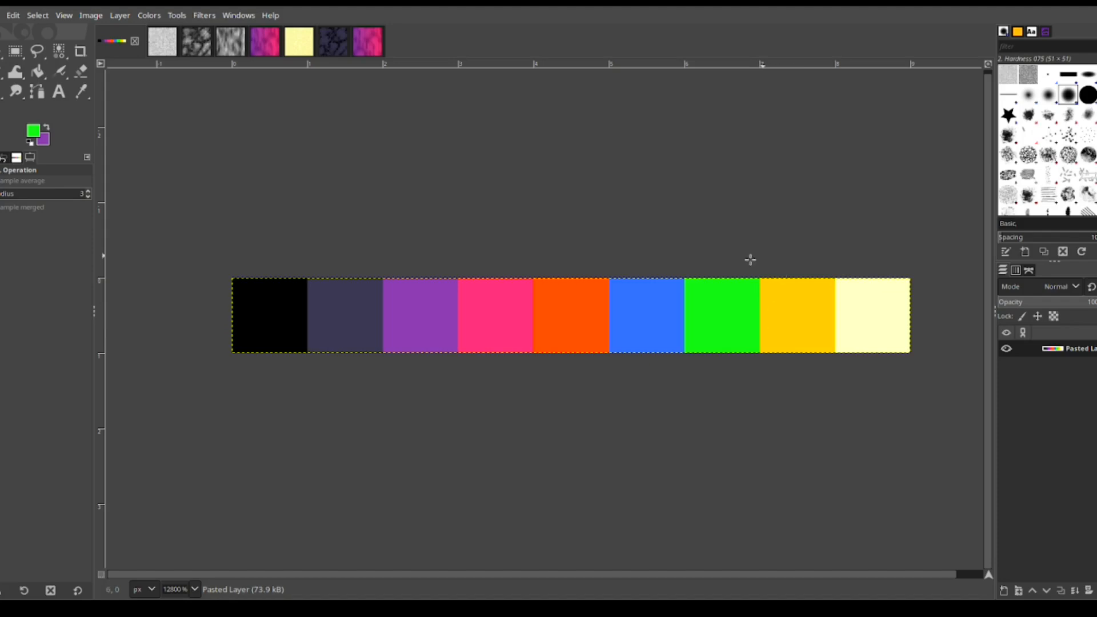
pyautogui.hotkey('ctrl', 'shift', 'f')
pyautogui.hotkey('ctrl', 'z')
pyautogui.press('r')
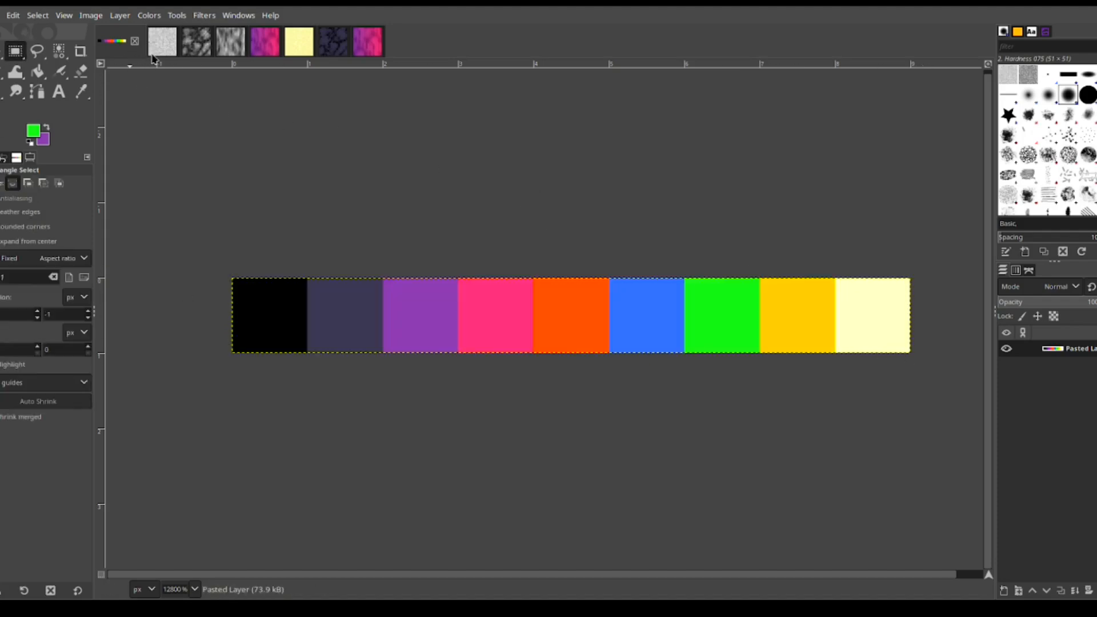
pyautogui.click(309, 55)
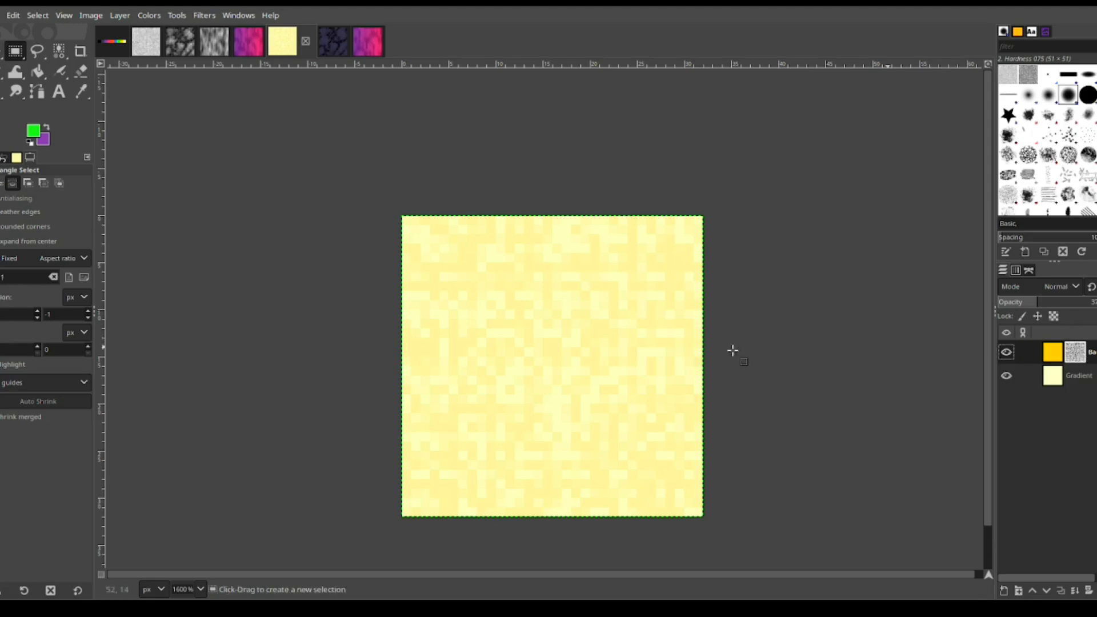
pyautogui.hotkey('ctrl', 'v')
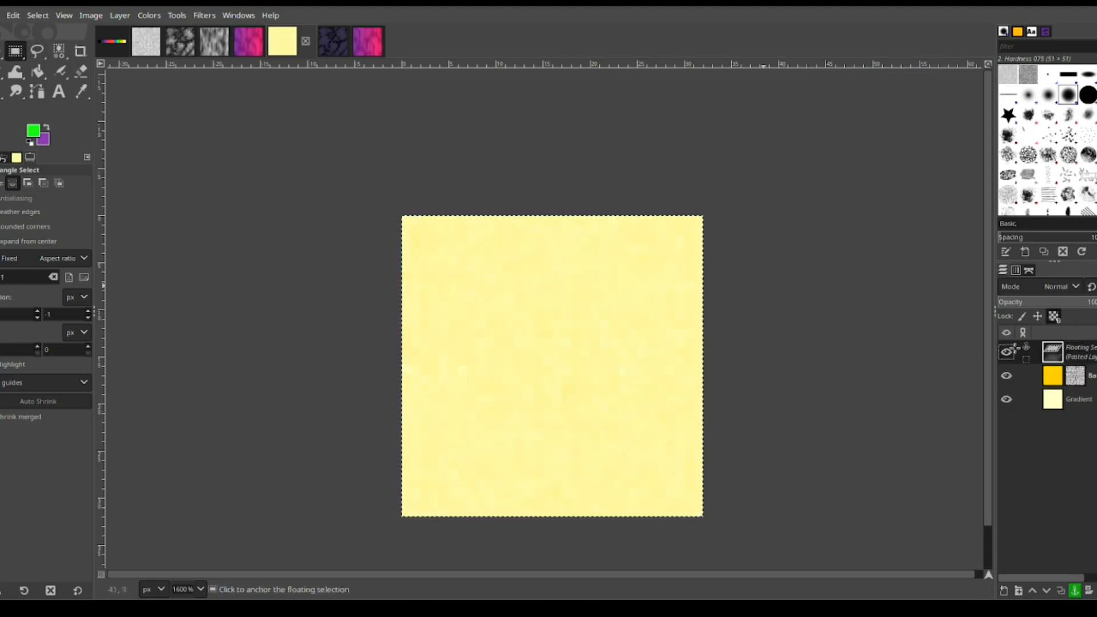
pyautogui.click(375, 235)
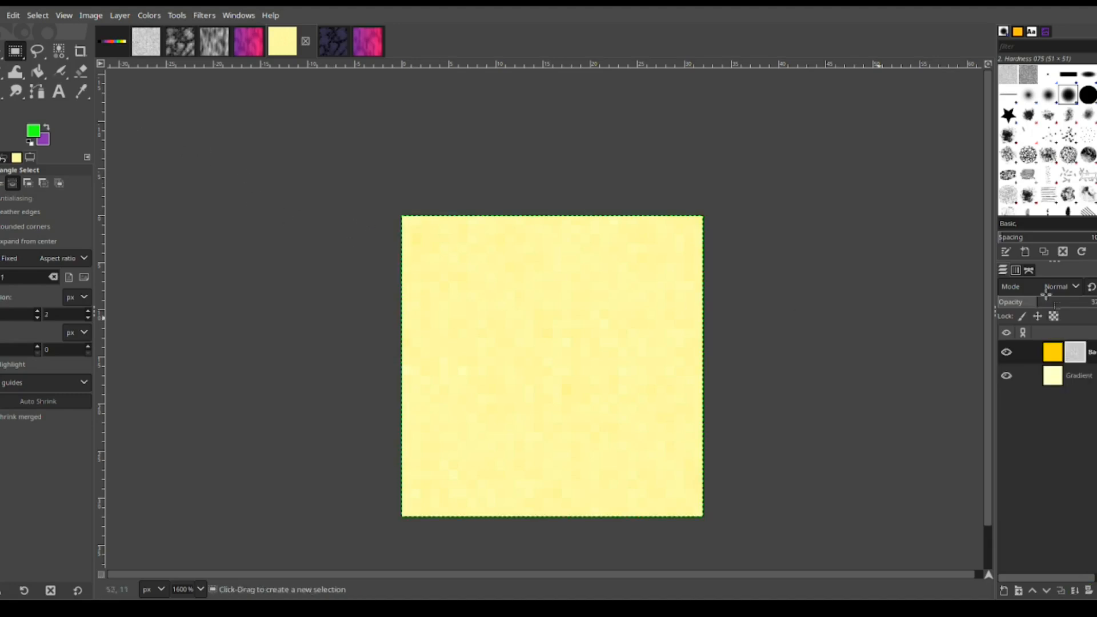
pyautogui.moveTo(1034, 306); pyautogui.dragTo(1086, 302)
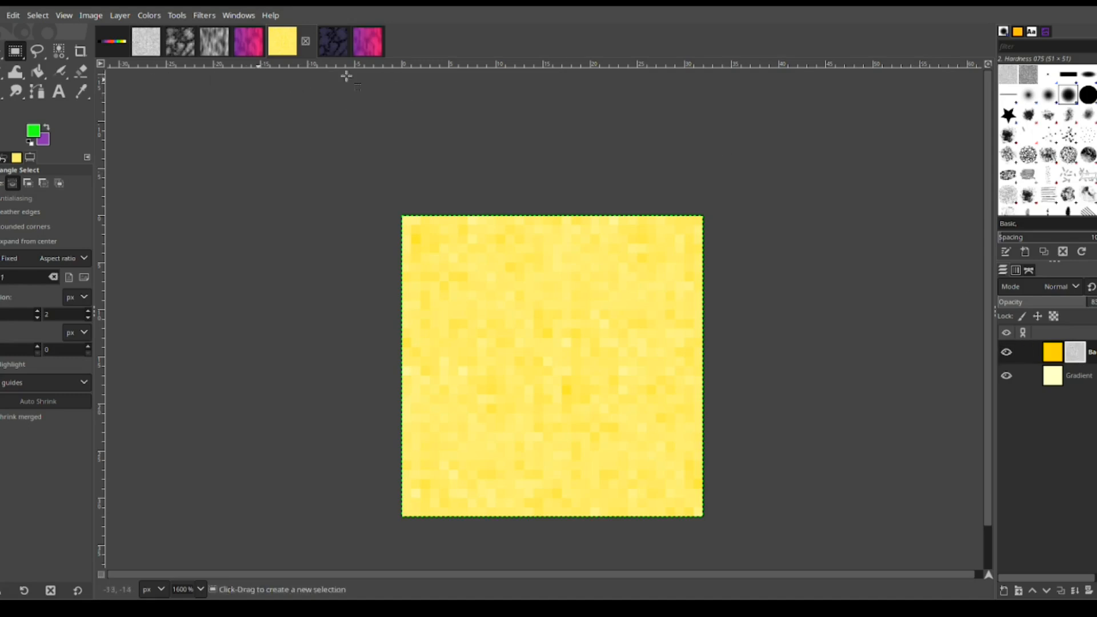
# Examine the cloud-like solid noise filter on the cloudy grayscale texture
pyautogui.click(325, 54)
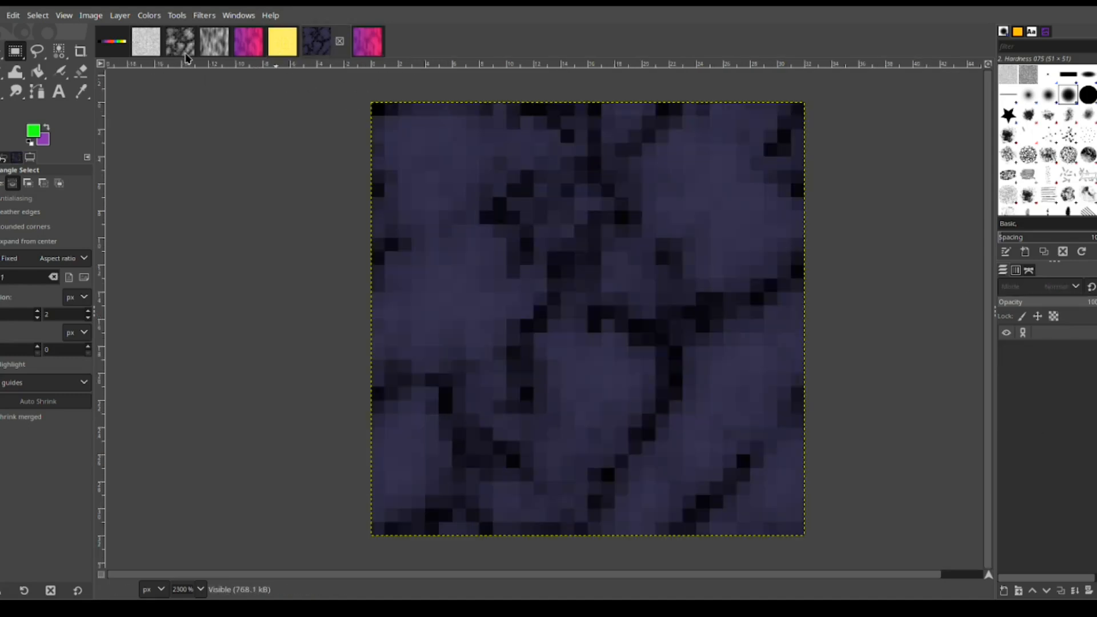
pyautogui.click(188, 50)
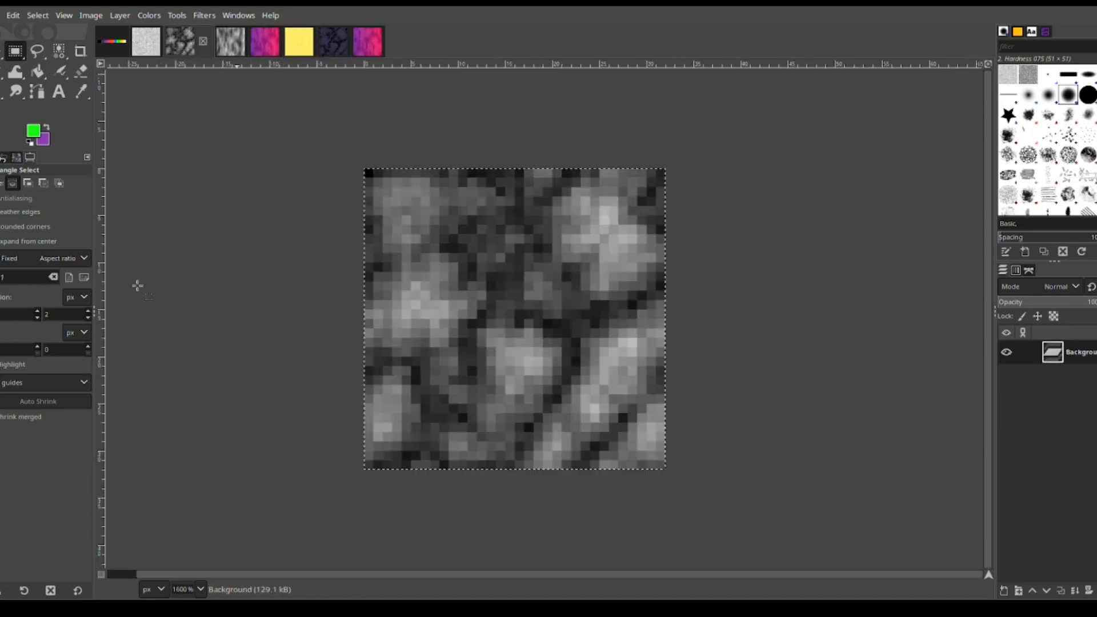
pyautogui.click(204, 14)
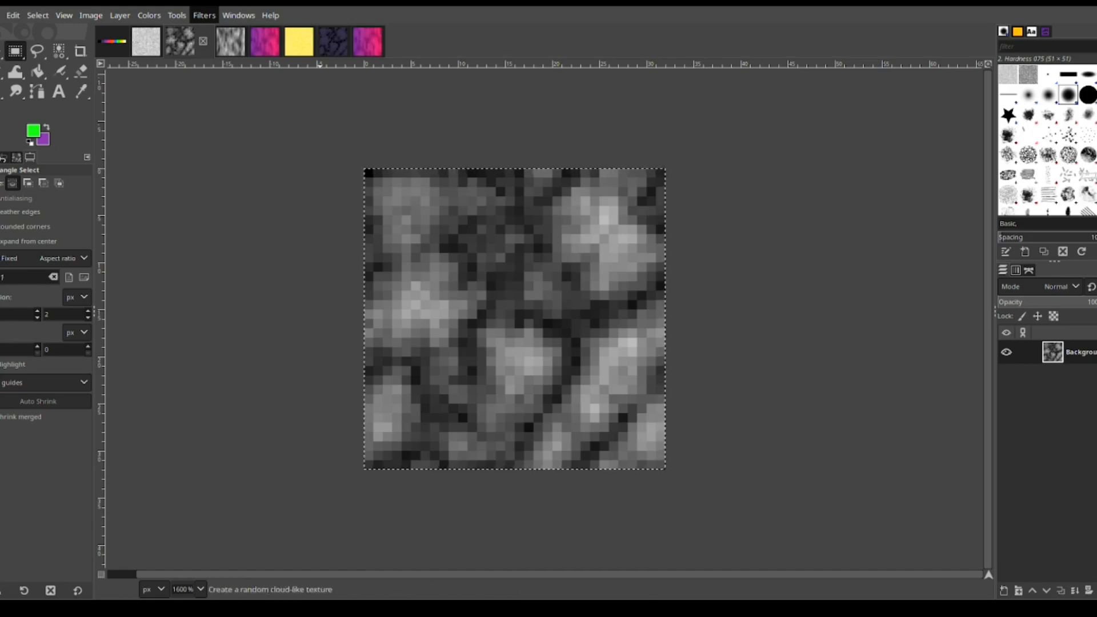
pyautogui.click(384, 167)
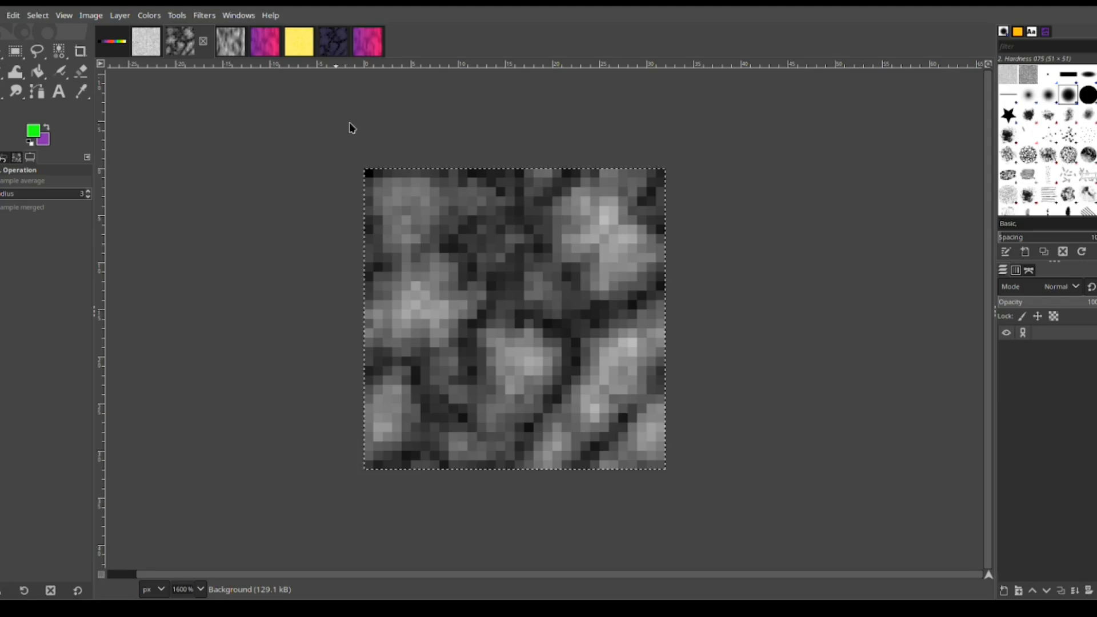
# In the dark cracked texture, select the background layer's mask and show the masked pale-yellow layer and the green Visible layer
pyautogui.click(333, 42)
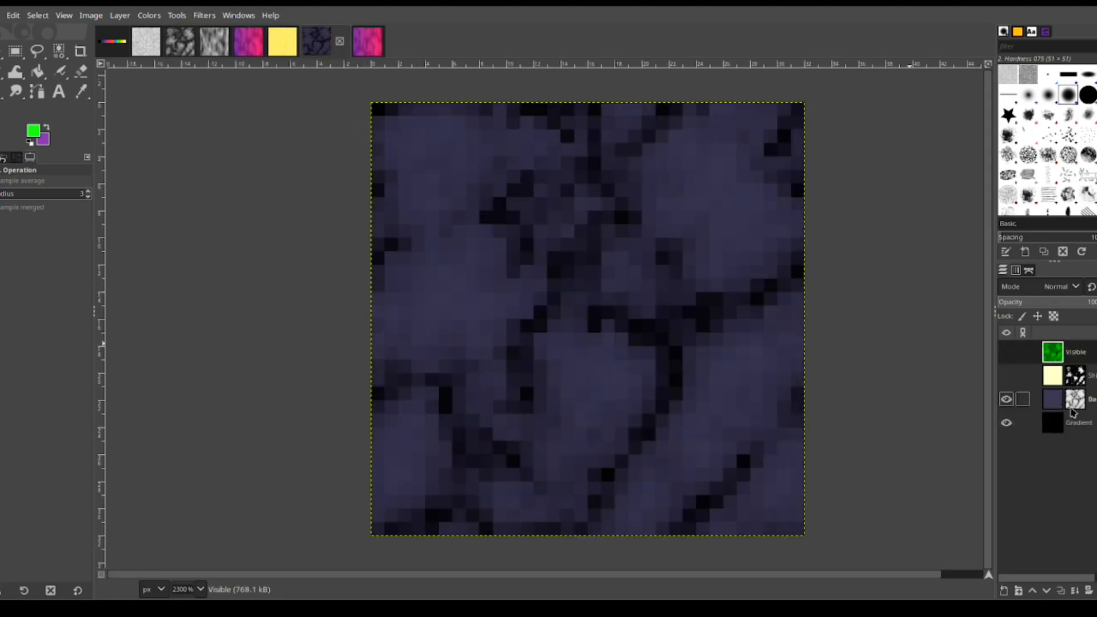
pyautogui.click(1076, 404)
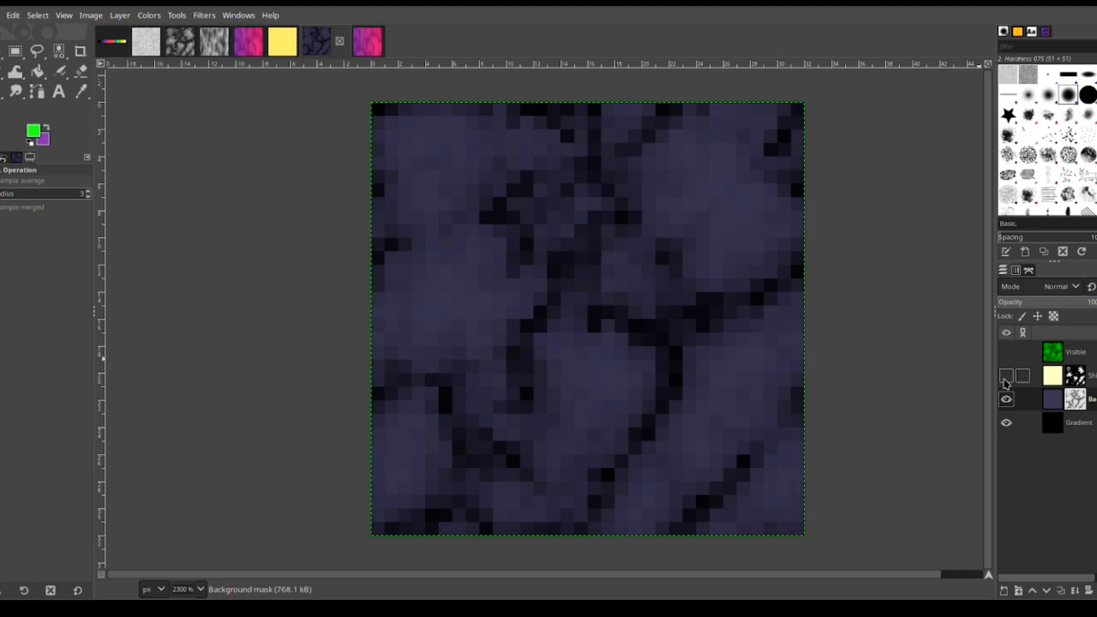
pyautogui.click(1006, 375)
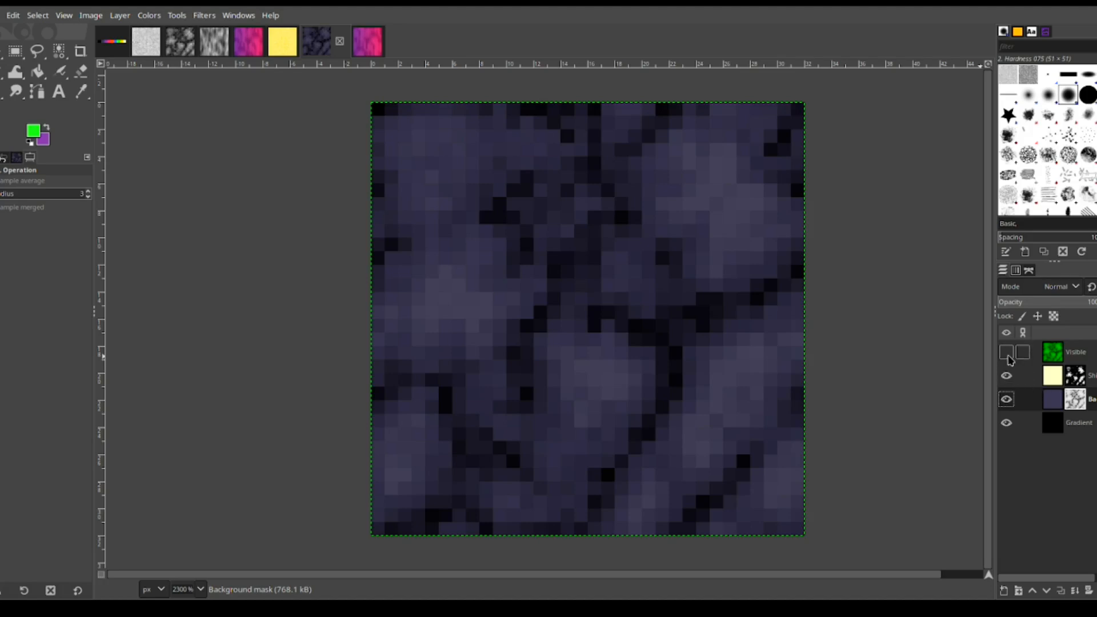
pyautogui.click(1007, 352)
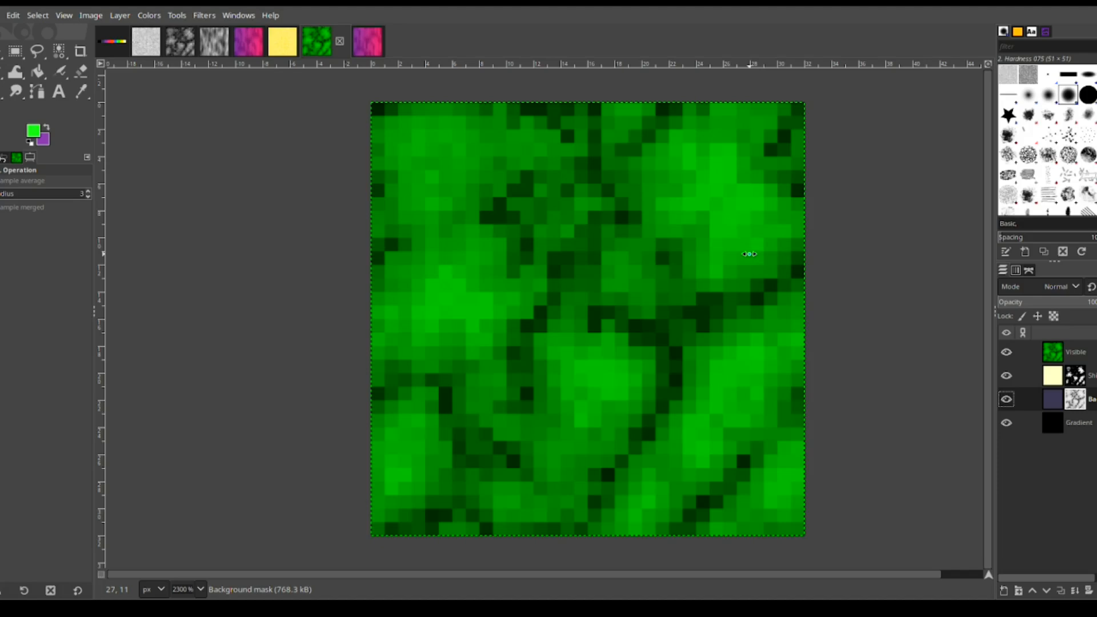
# Examine the small pasted purple-pink texture and compare it with the larger purple-pink gradient texture
pyautogui.click(372, 54)
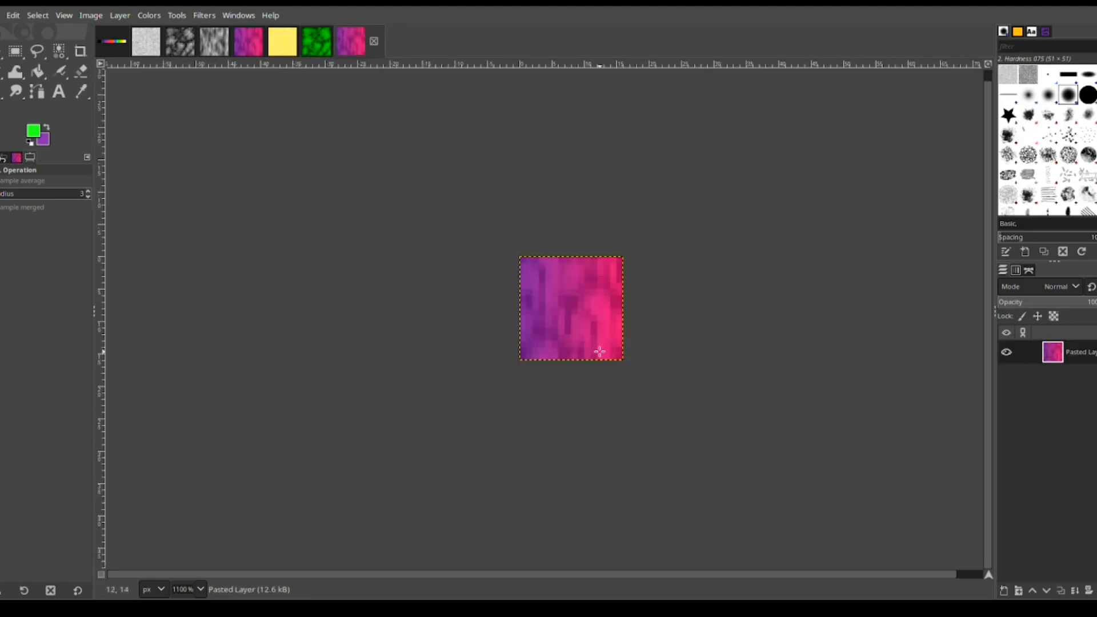
pyautogui.scroll(2, 590, 353)
pyautogui.click(249, 52)
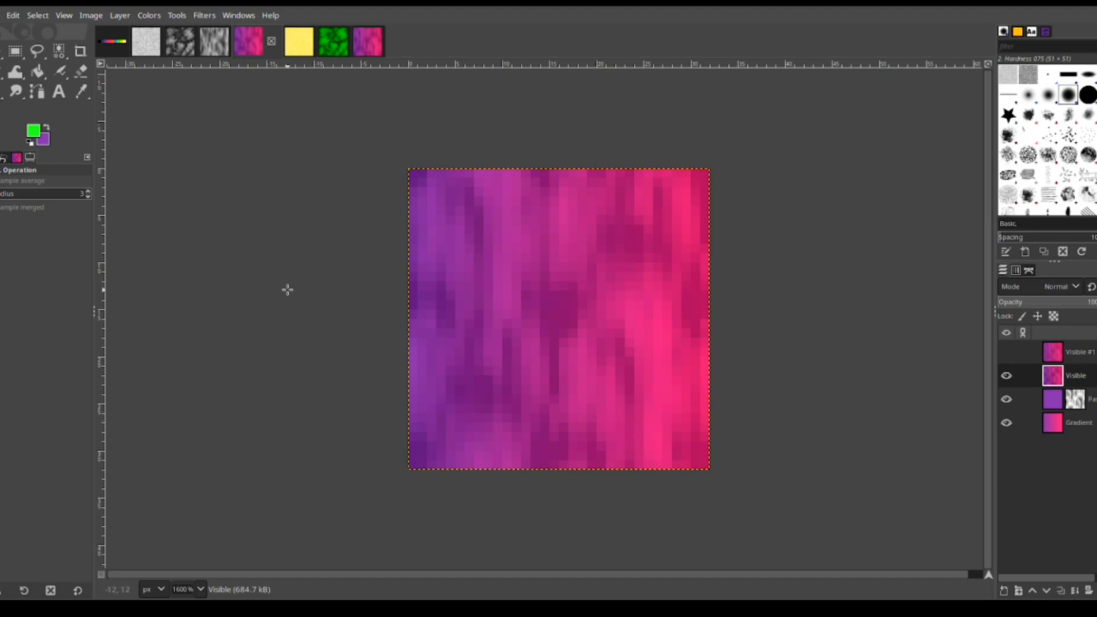
pyautogui.click(181, 42)
# Add a new layer from the visible result on top of the yellow texture's layers
pyautogui.click(13, 50)
pyautogui.click(343, 53)
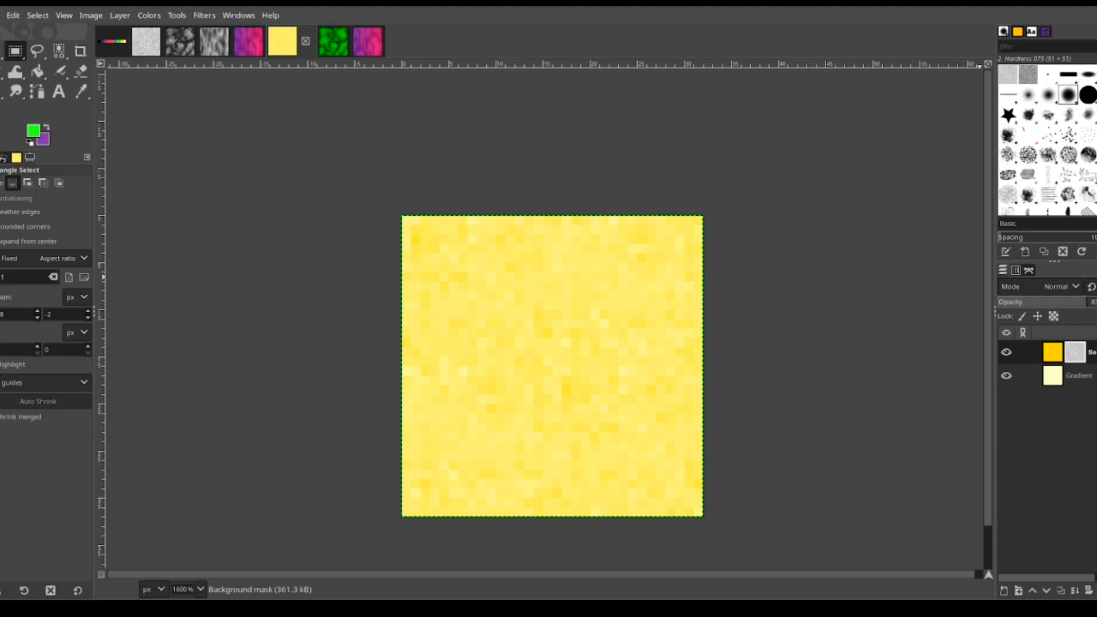
pyautogui.click(927, 117)
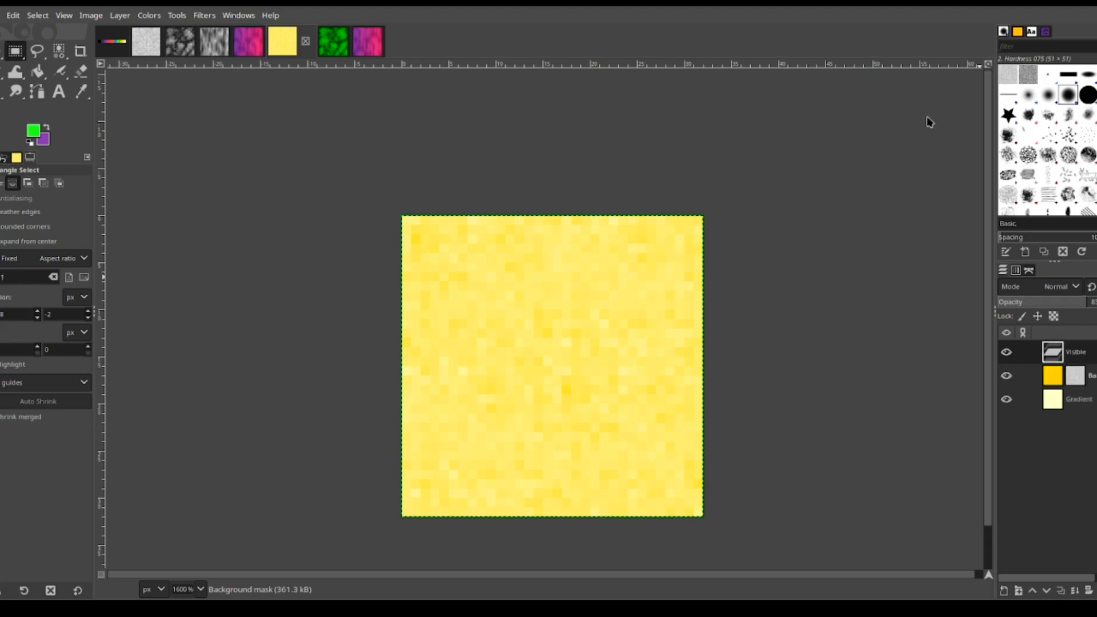
# Check the palette's green swatch and recolor the yellow texture's Visible layer to a dark green
pyautogui.click(114, 44)
pyautogui.click(80, 91)
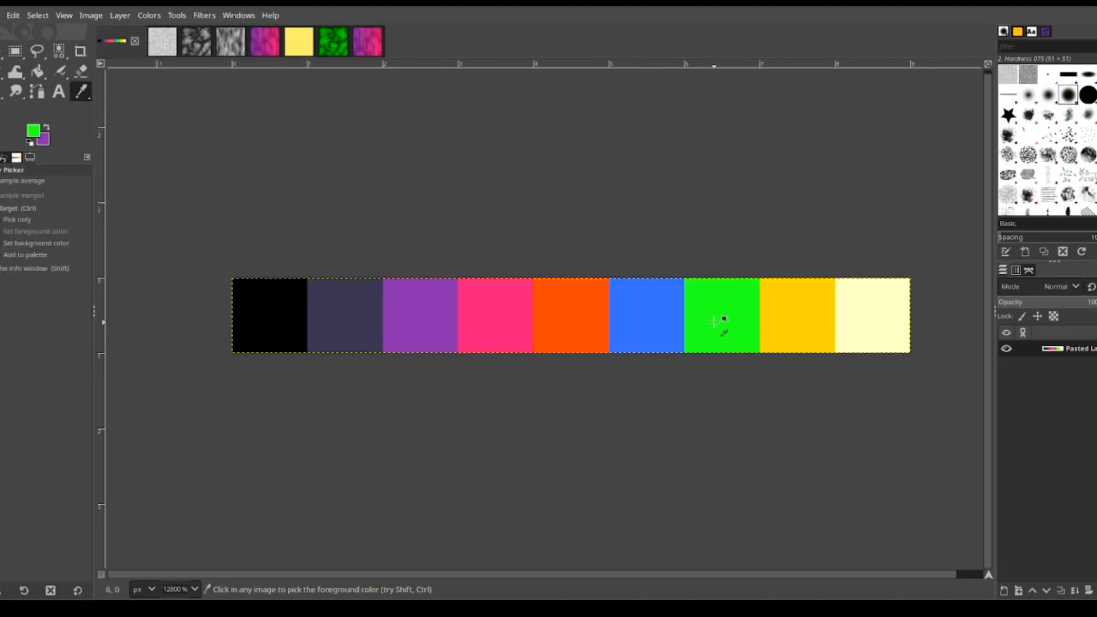
pyautogui.click(298, 52)
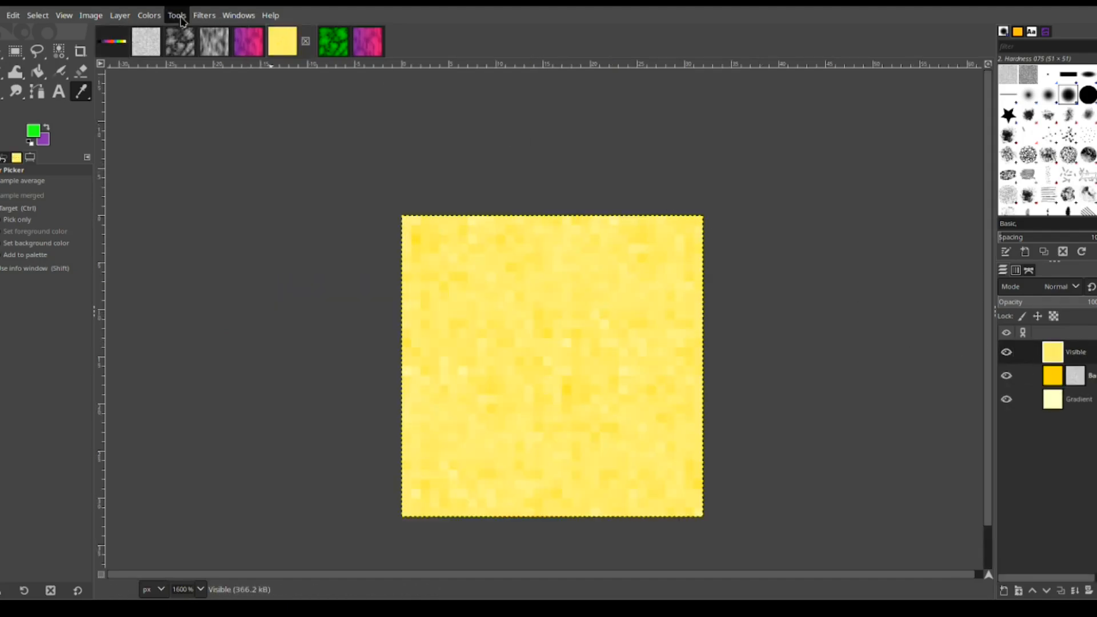
pyautogui.click(120, 16)
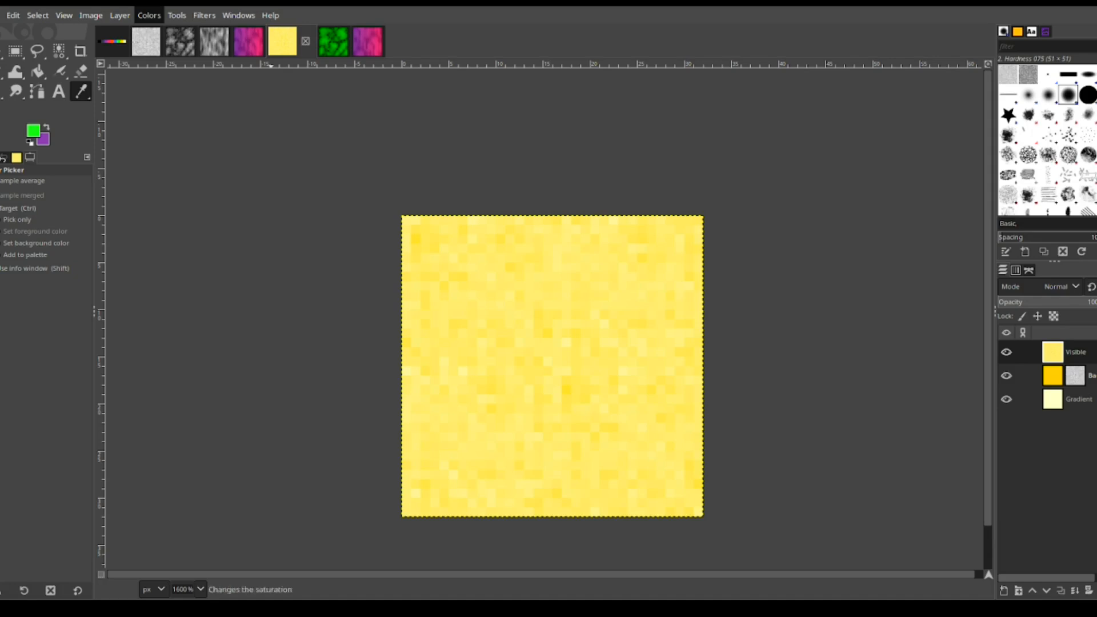
pyautogui.click(193, 389)
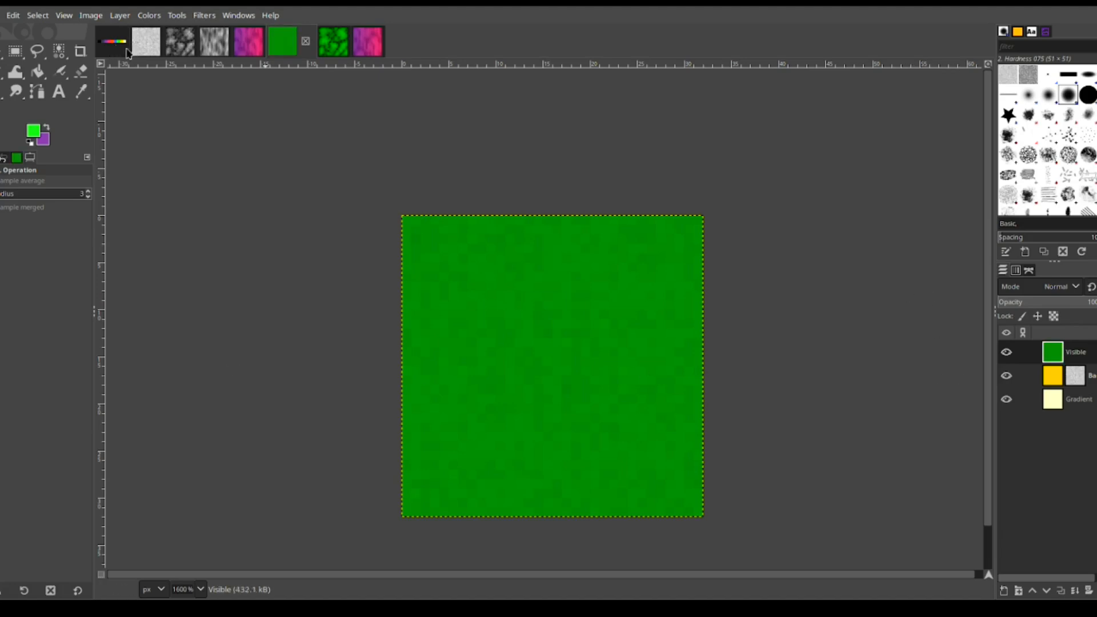
# Copy the streaked grayscale noise into the plain green texture as a new top layer and blend it in Multiply mode at about 45% opacity
pyautogui.click(214, 51)
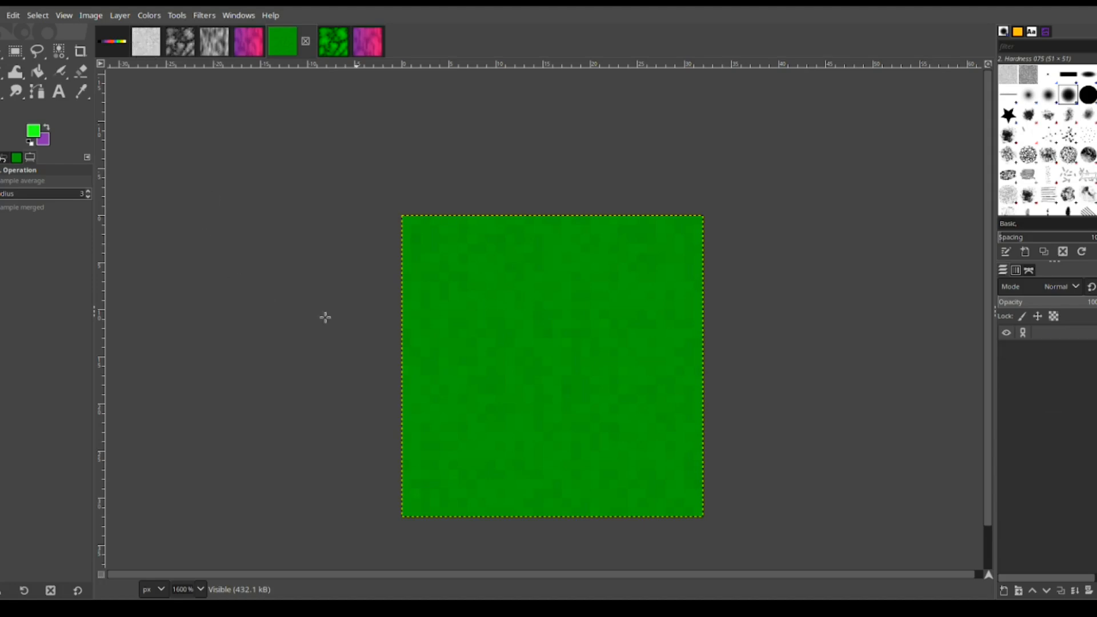
pyautogui.hotkey('ctrl', 'c')
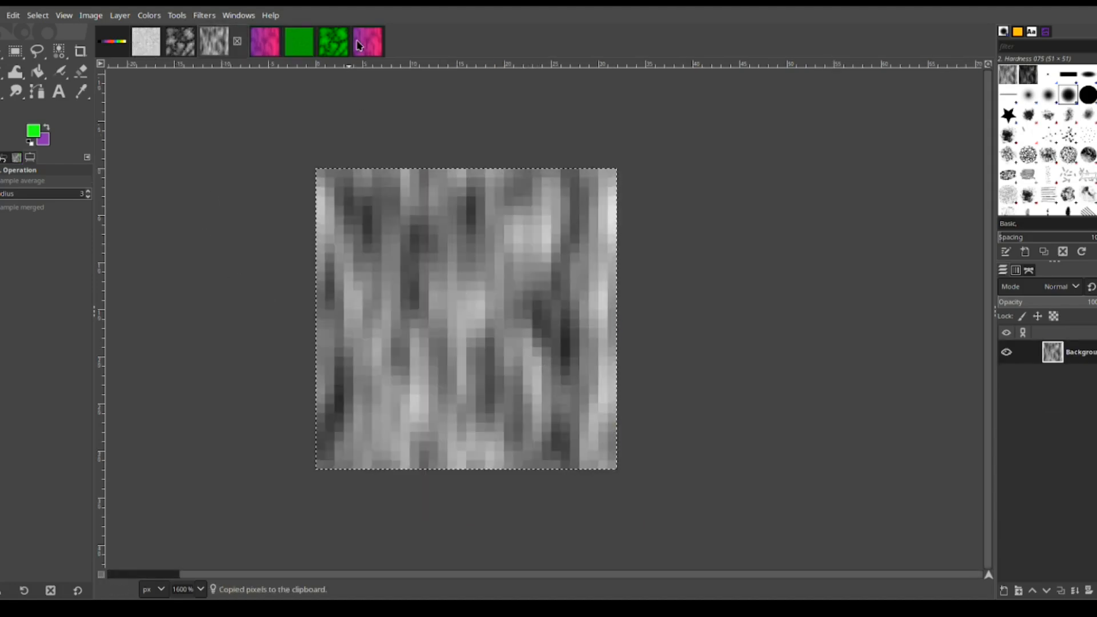
pyautogui.hotkey('alt', '8')
pyautogui.click(283, 55)
pyautogui.hotkey('ctrl', 'v')
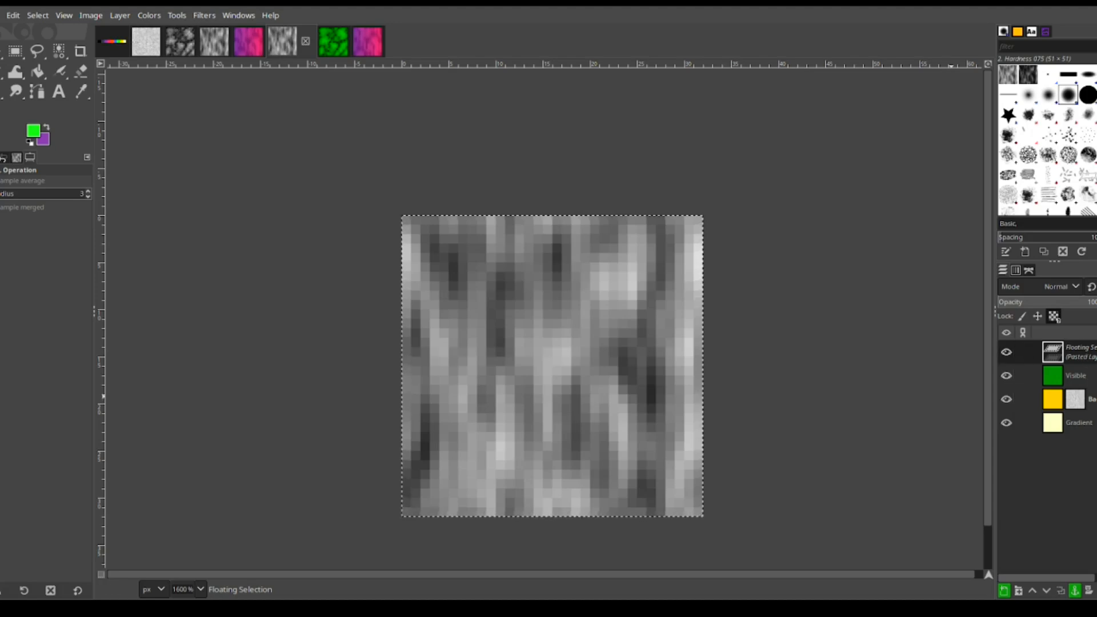
pyautogui.hotkey('shift', 'ctrl', 'n')
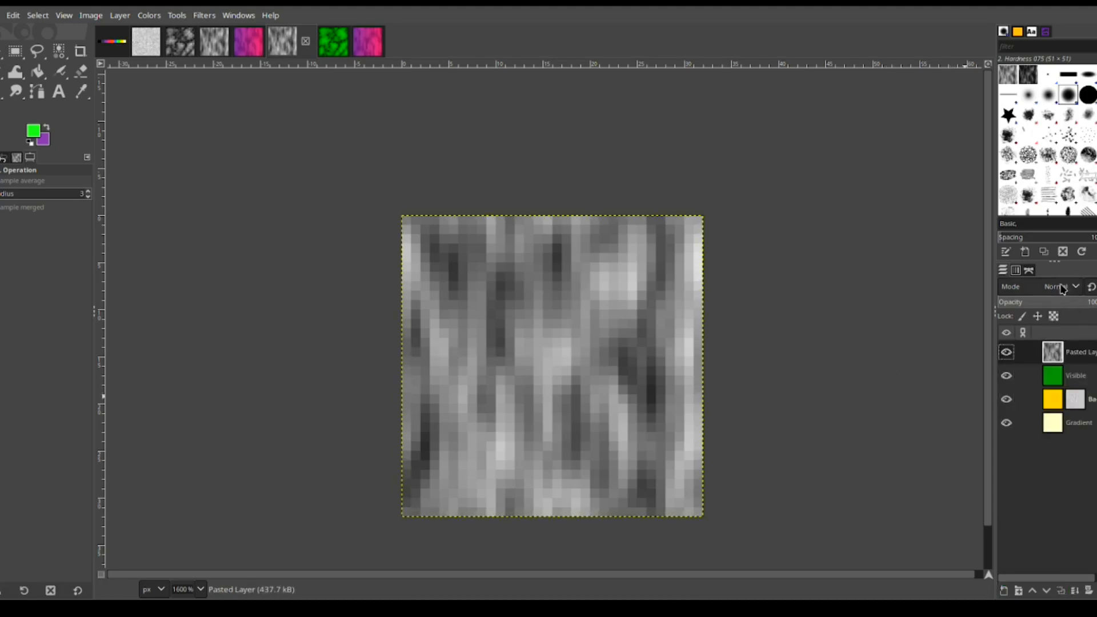
pyautogui.click(1024, 521)
pyautogui.moveTo(1075, 304); pyautogui.dragTo(1044, 314)
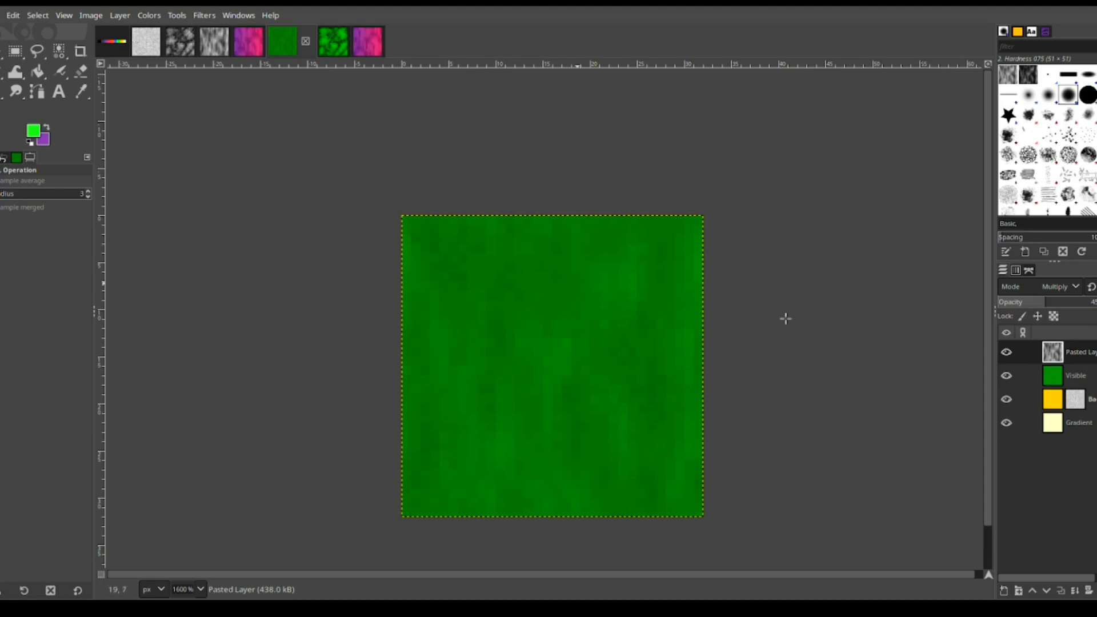
# Compare the cracked green texture with the vertically streaked grayscale noise image
pyautogui.click(333, 53)
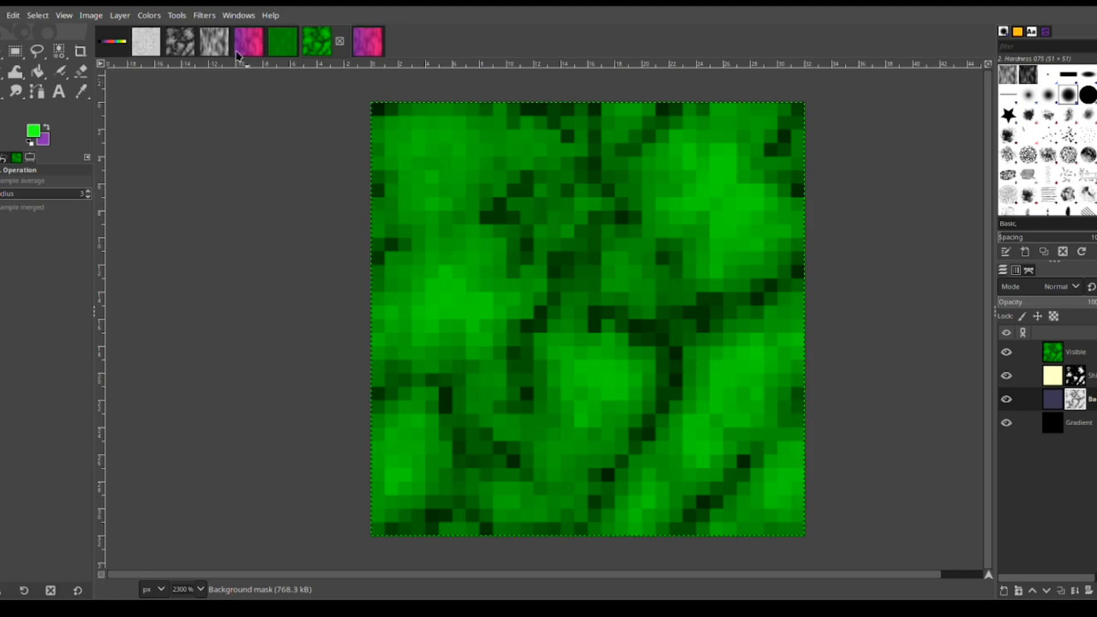
pyautogui.click(217, 52)
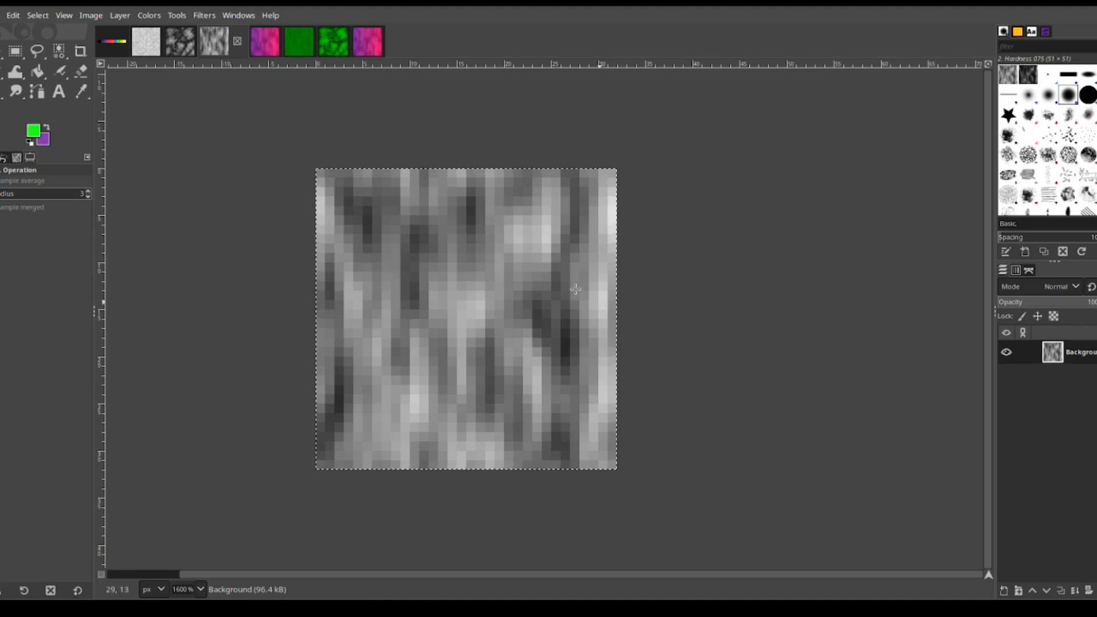
pyautogui.click(339, 56)
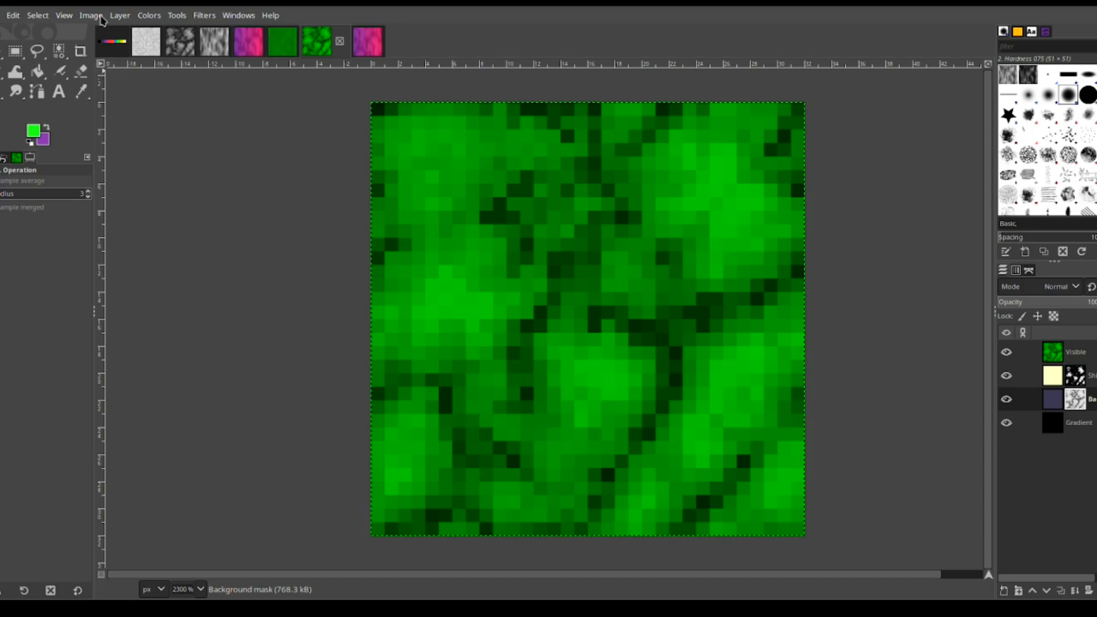
# Try rerunning the last used filter on the cracked green texture's Visible layer, and undo it
pyautogui.click(157, 21)
pyautogui.click(1076, 352)
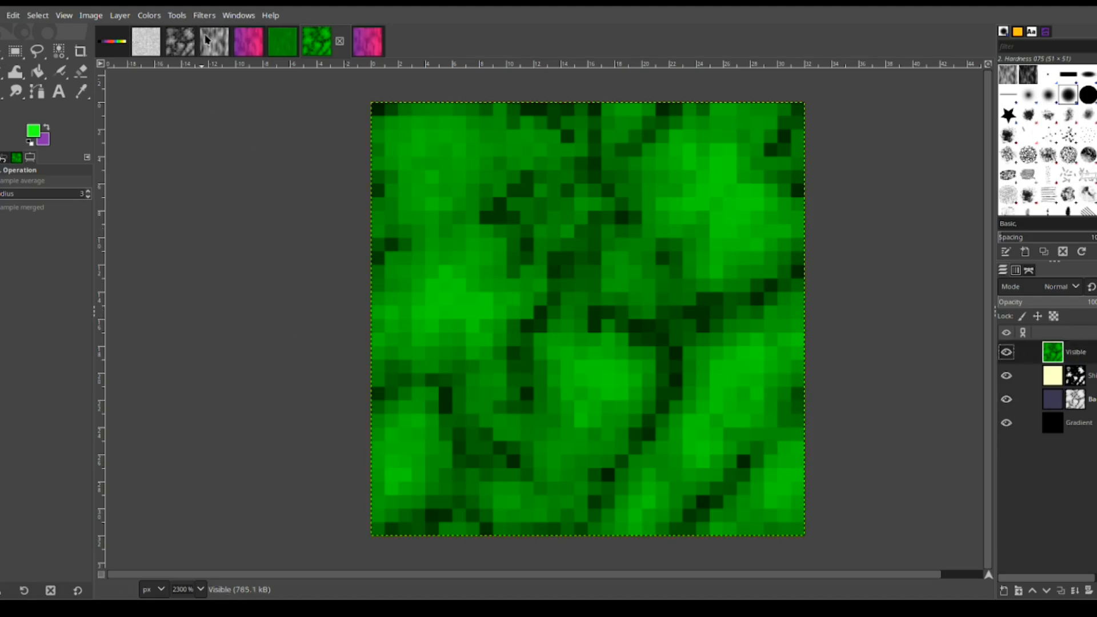
pyautogui.click(204, 15)
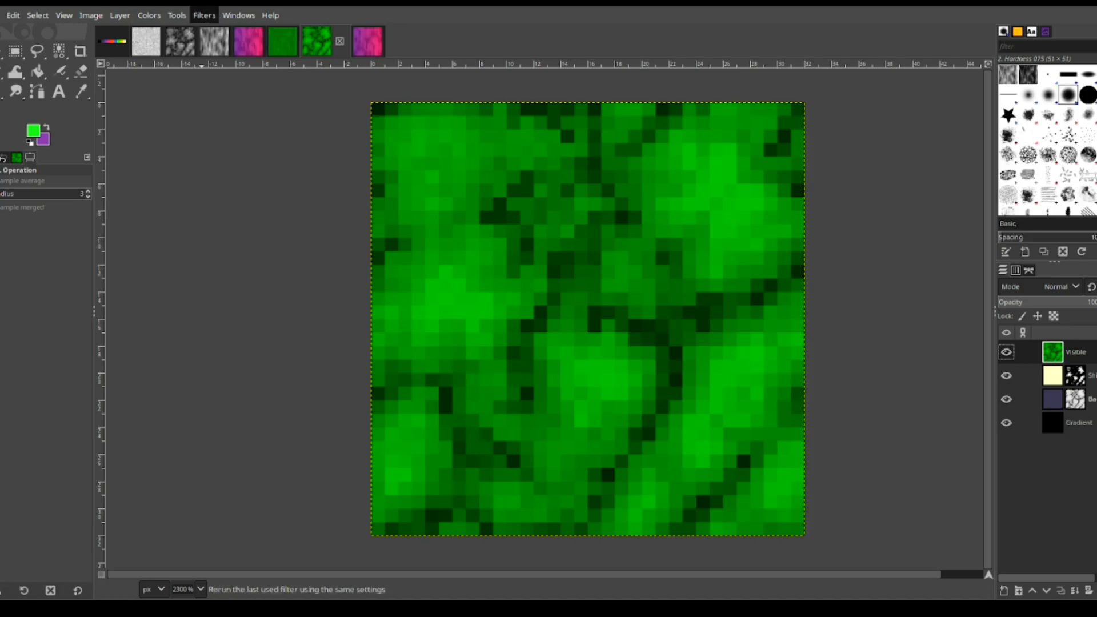
pyautogui.click(229, 28)
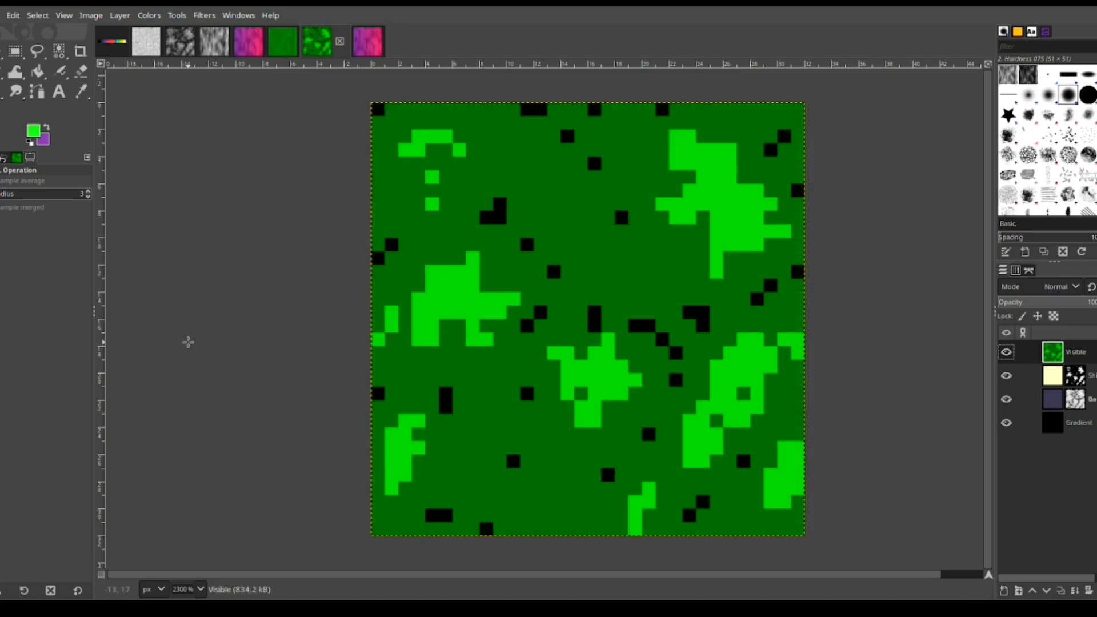
pyautogui.hotkey('ctrl', 'z')
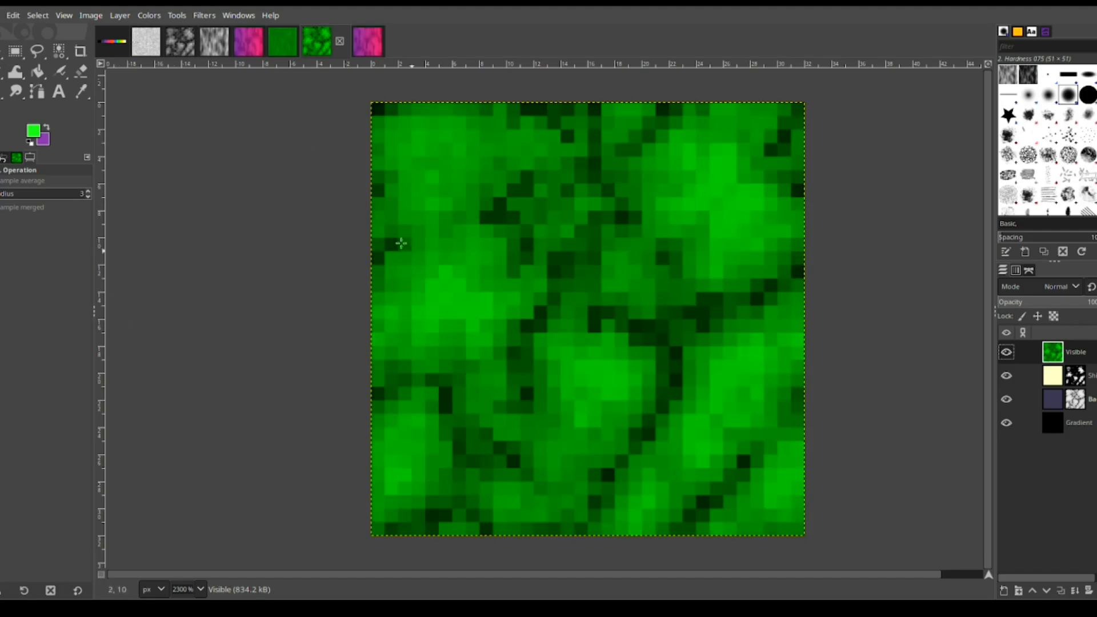